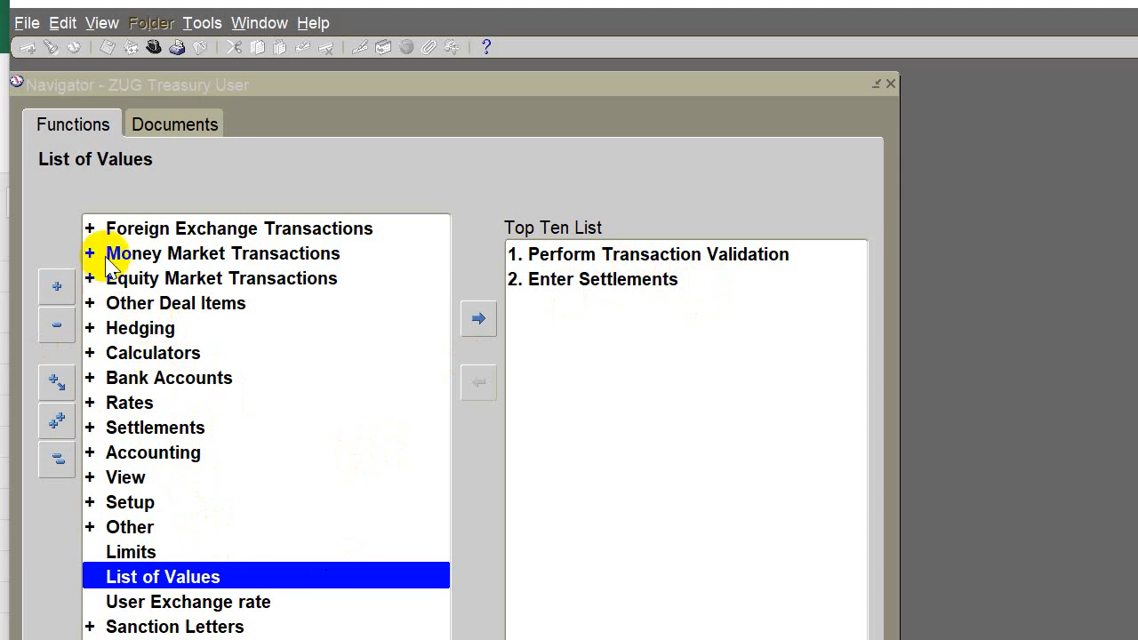
Open the List of Values function and find values by value set, using the name %facility
left_click(175, 578)
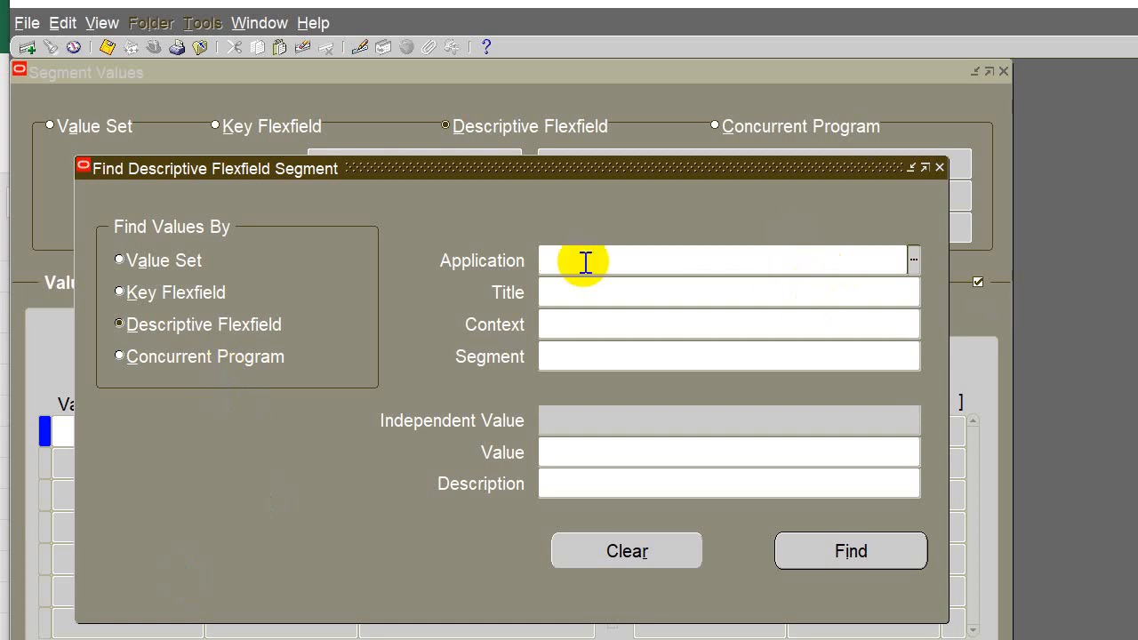
left_click(144, 257)
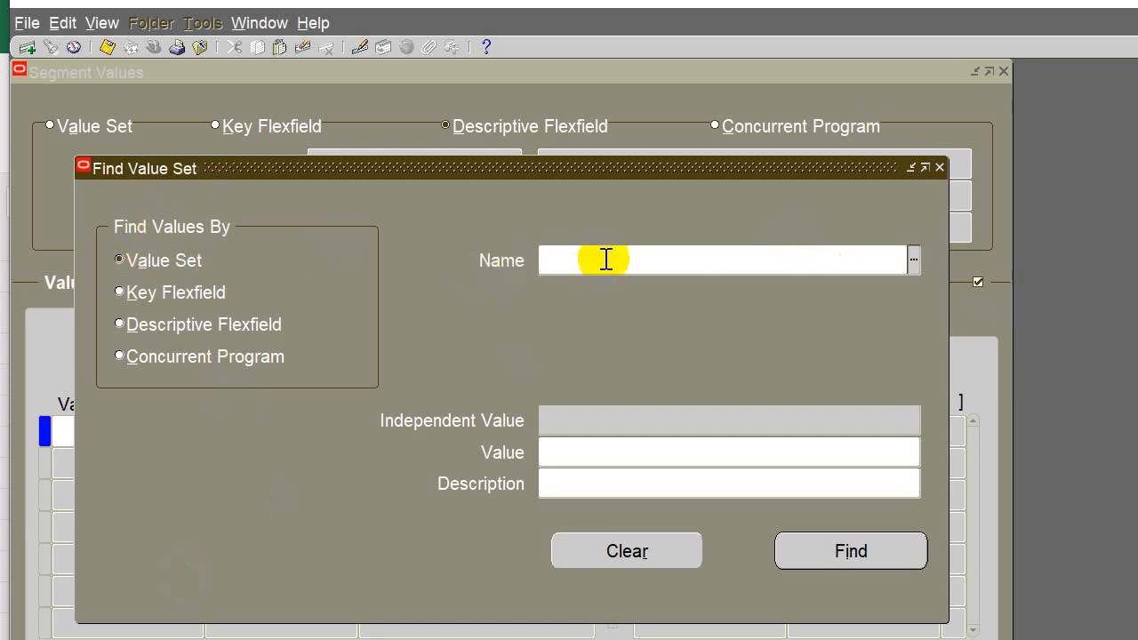
left_click(605, 258)
type("%facility")
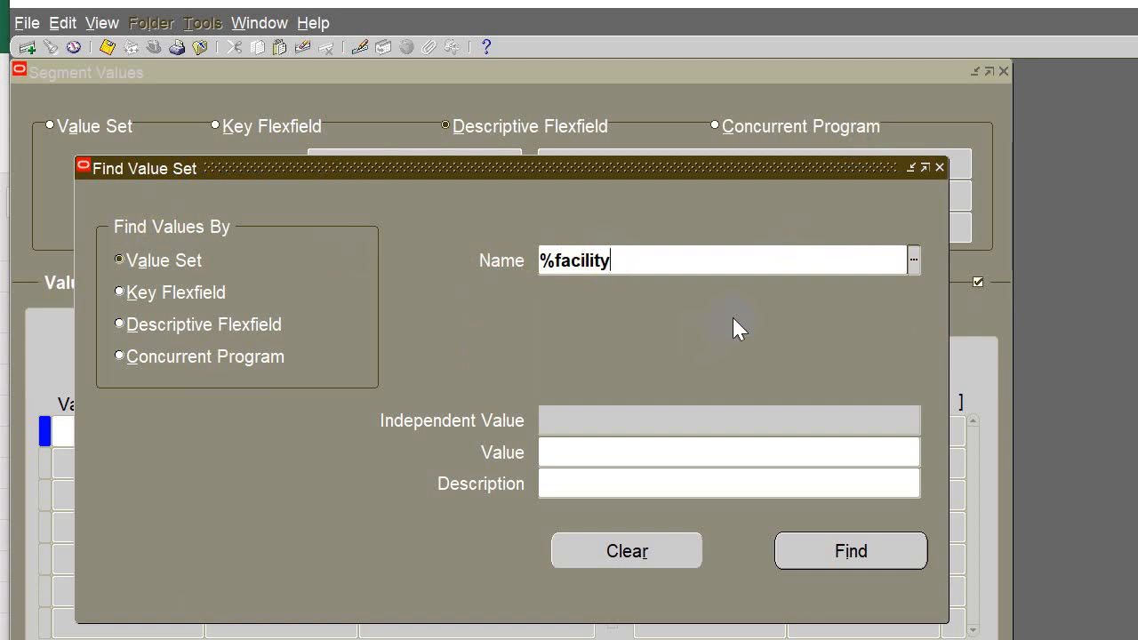
left_click(883, 557)
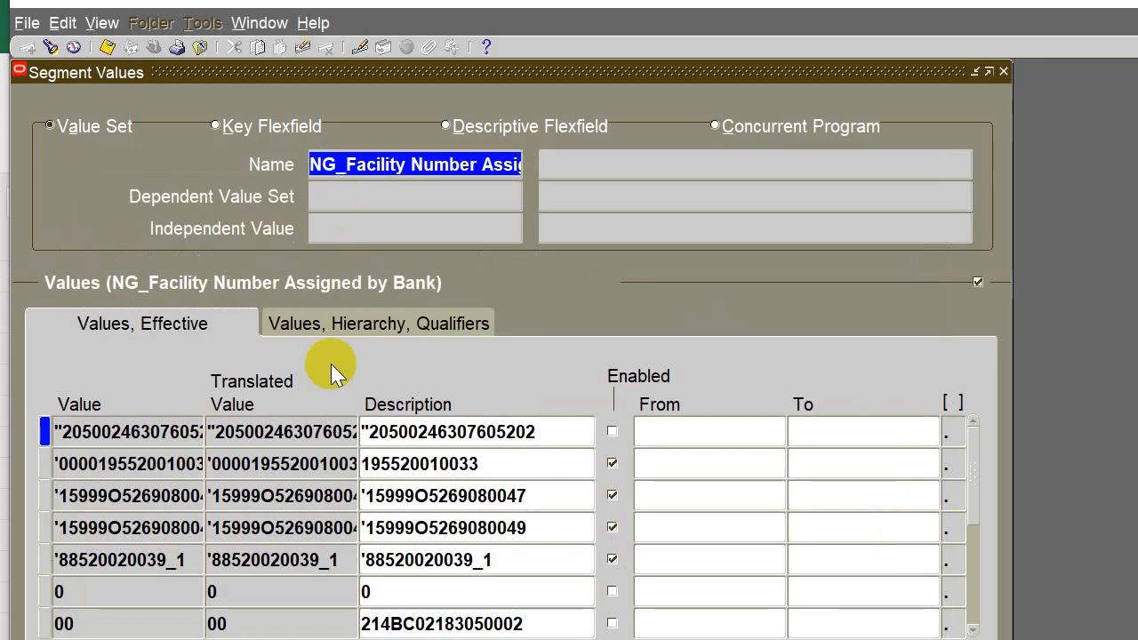
Insert a new blank value row directly below the fourth listed facility number
left_click(477, 551)
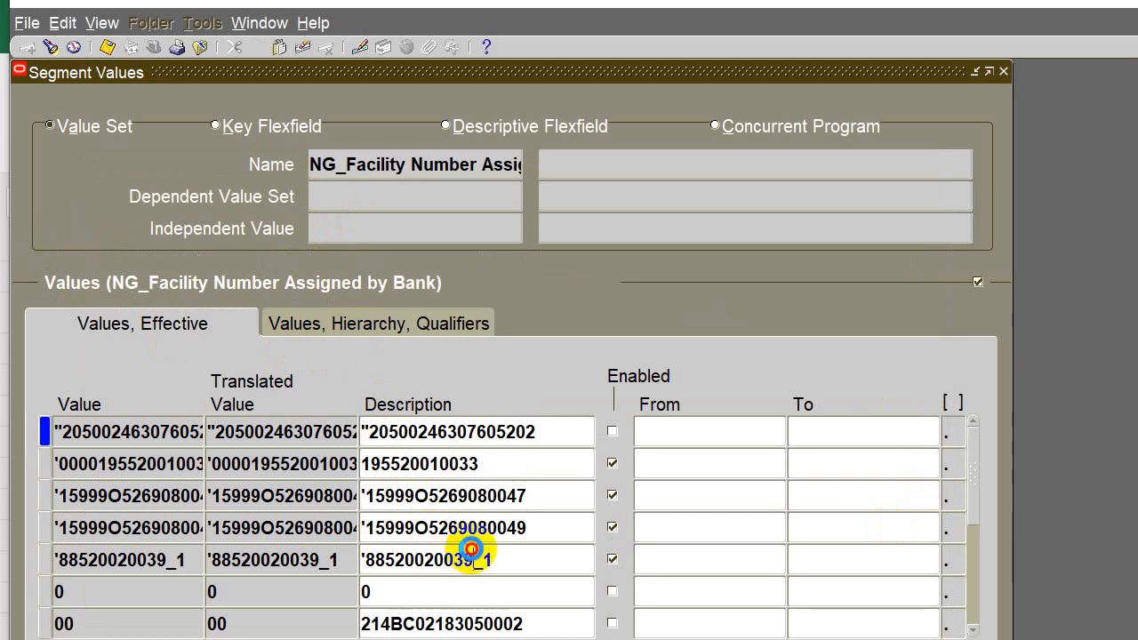
left_click(476, 526)
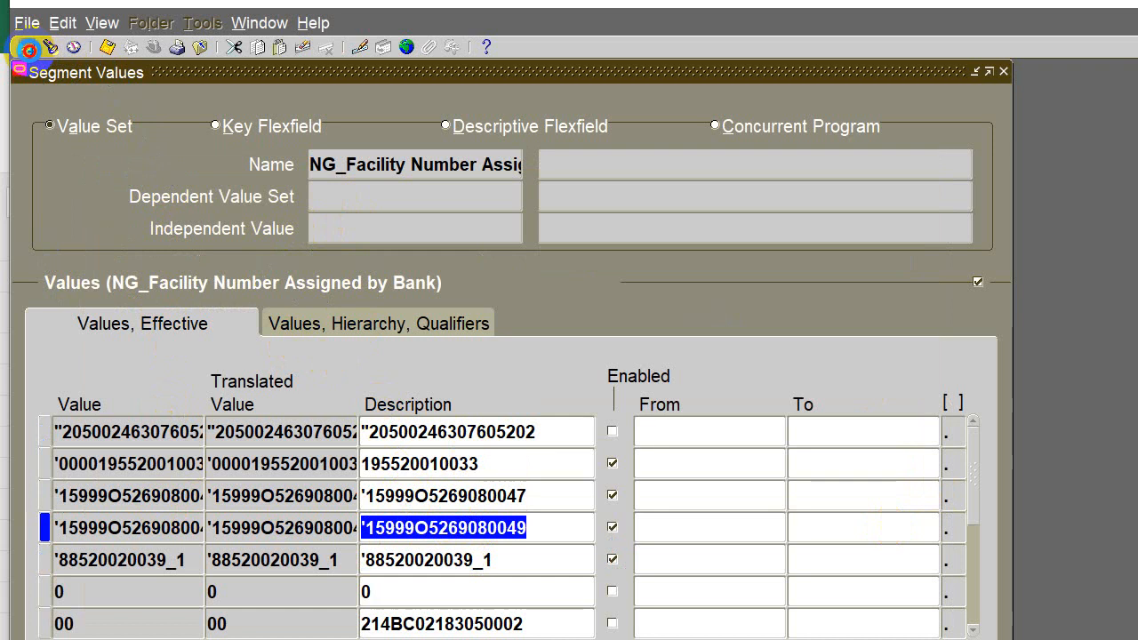
left_click(27, 48)
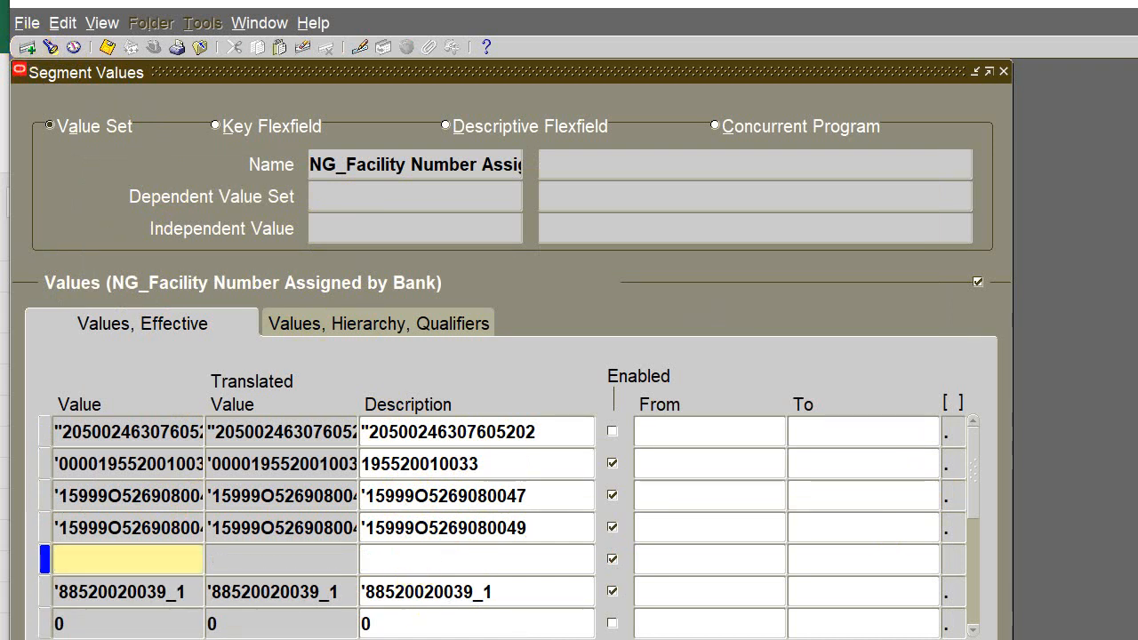
Switch to the Excel facility sheet and hide the empty column A
key("alt+Tab")
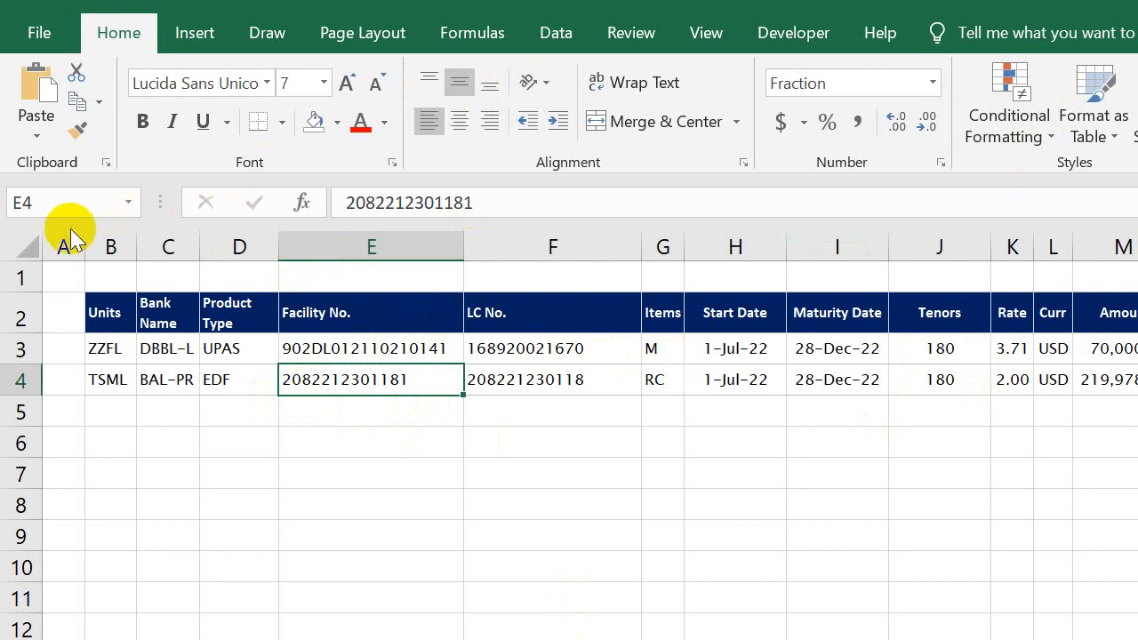
left_click(58, 245)
right_click(56, 246)
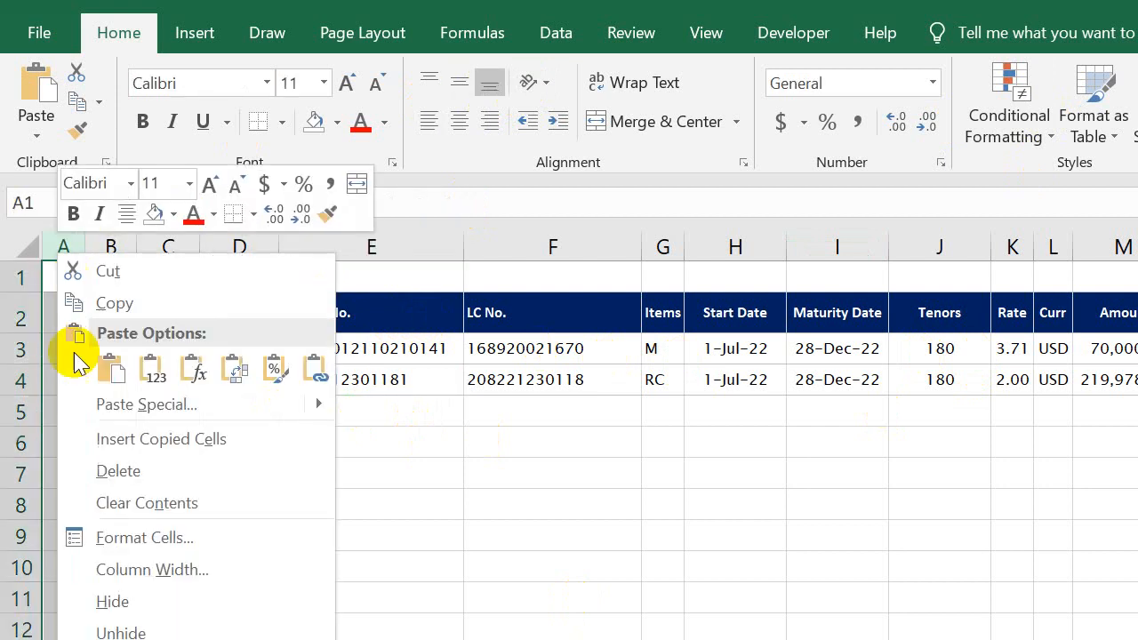
left_click(148, 605)
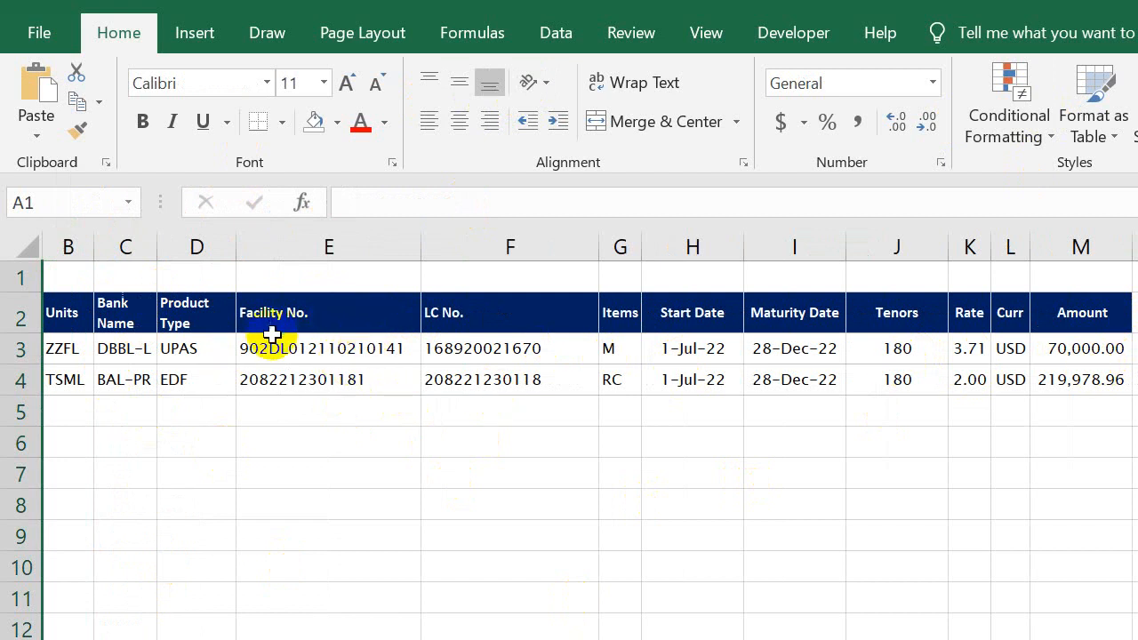
Copy the facility number from cell E3 and try to enter it as the blank row's value in Oracle's Segment Values form
left_click(323, 344)
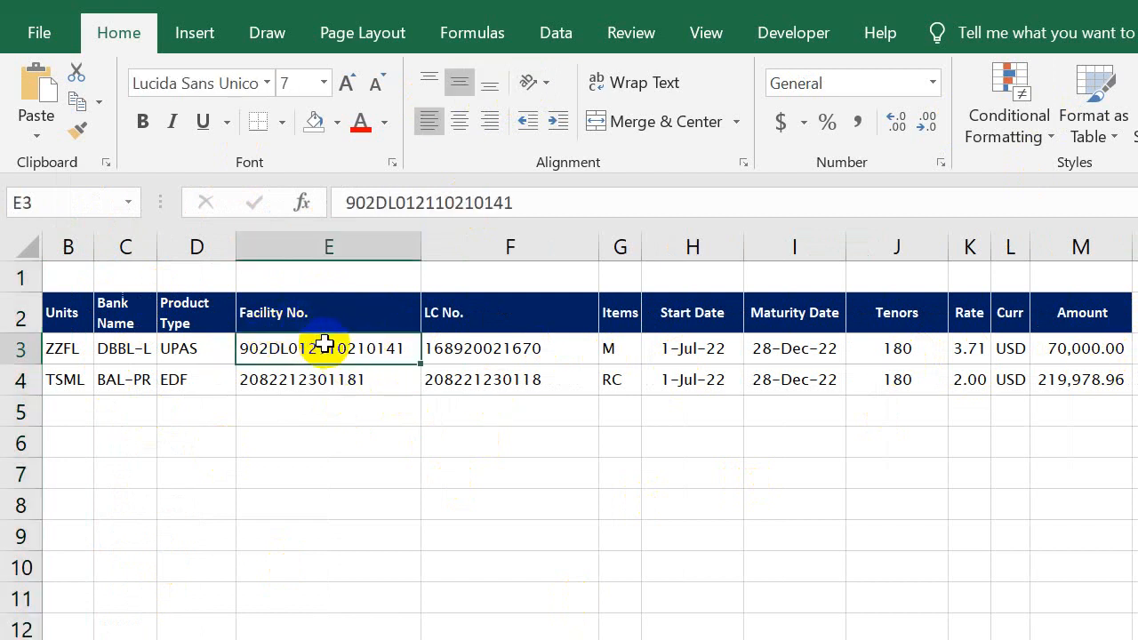
left_click(305, 384)
left_click(313, 354)
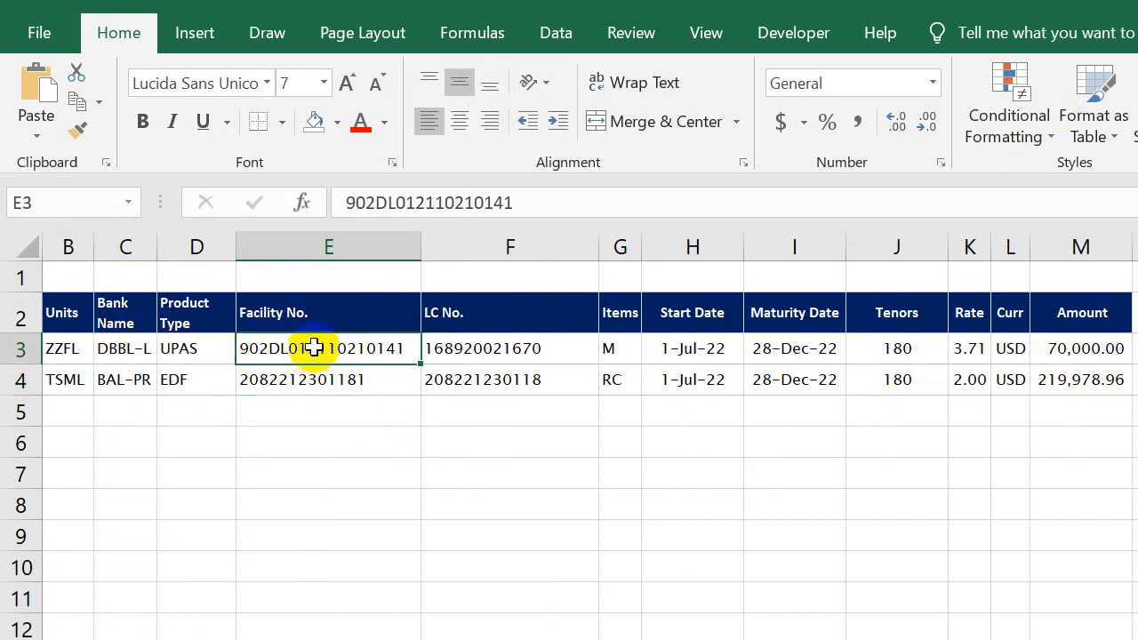
key("ctrl+c")
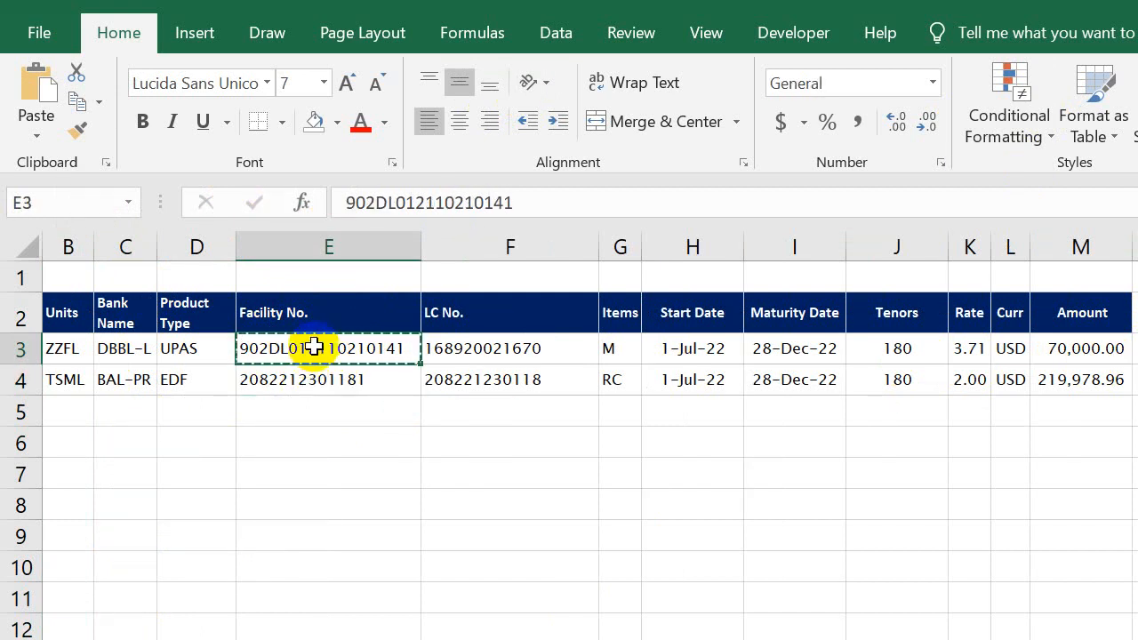
key("alt+Tab")
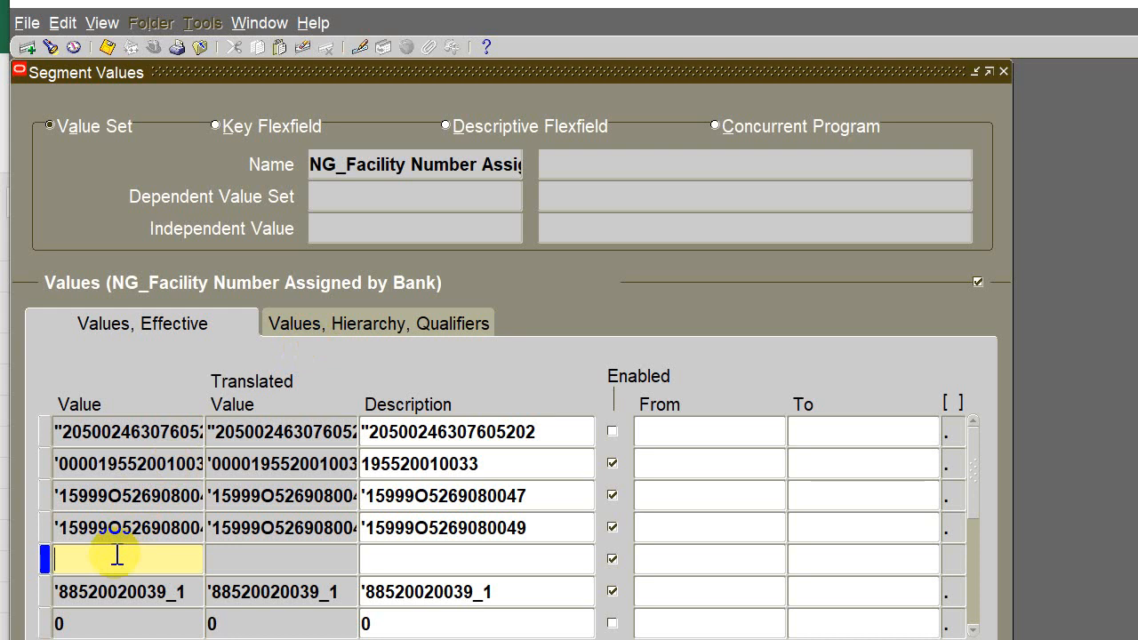
right_click(117, 557)
left_click(143, 616)
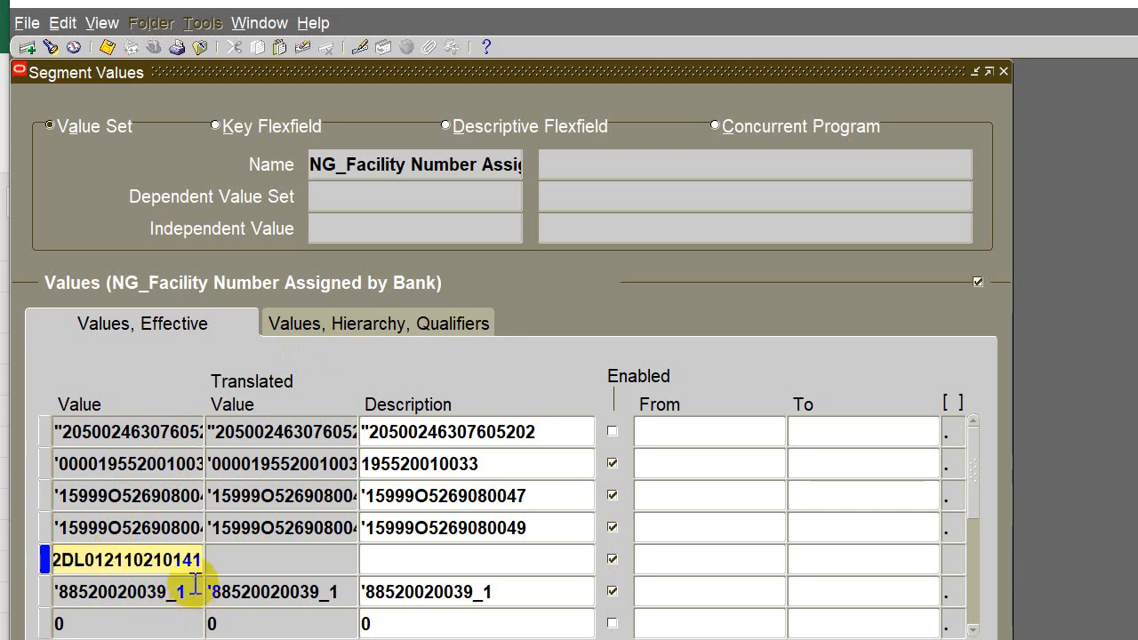
key("Tab")
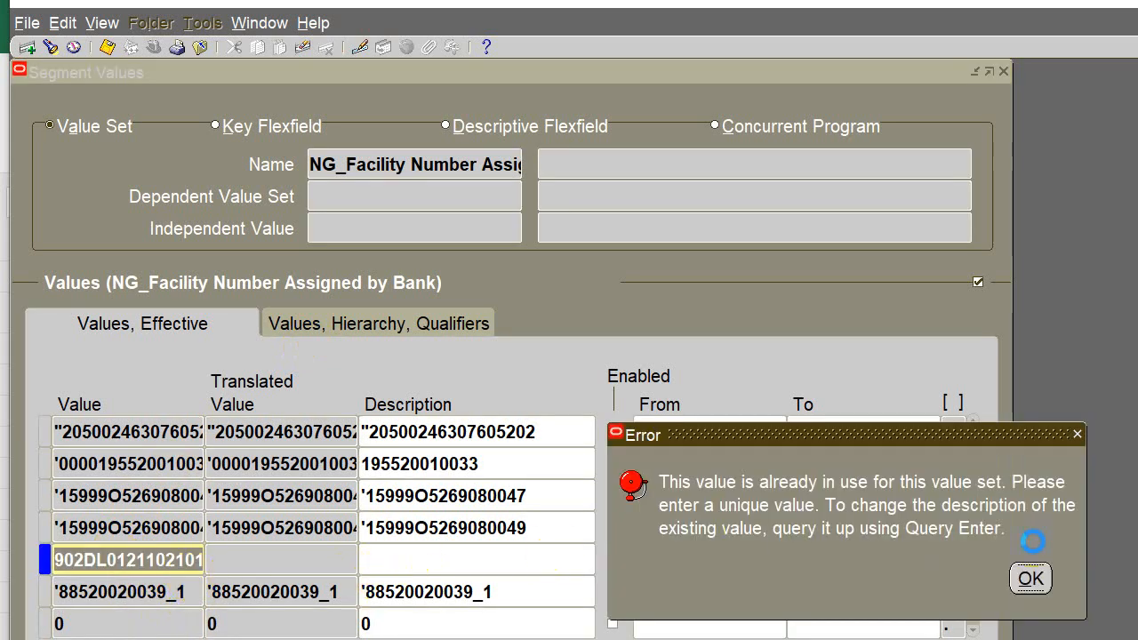
left_click(1031, 578)
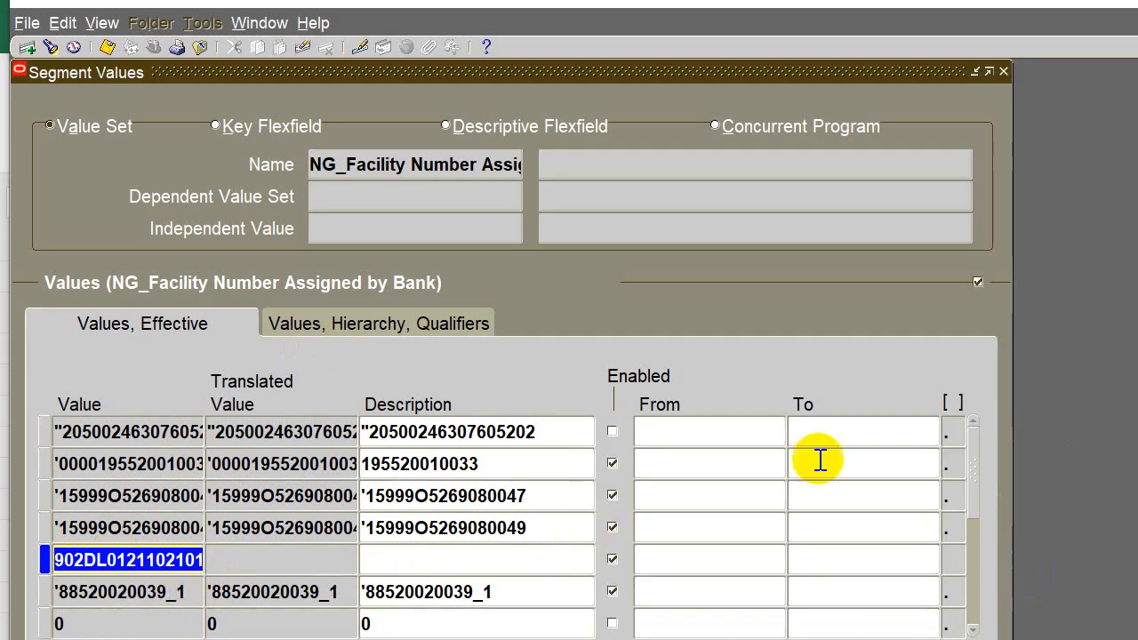
Switch to Excel and append the digit 1 to the facility numbers in cells E3 and E4
key("alt+Tab")
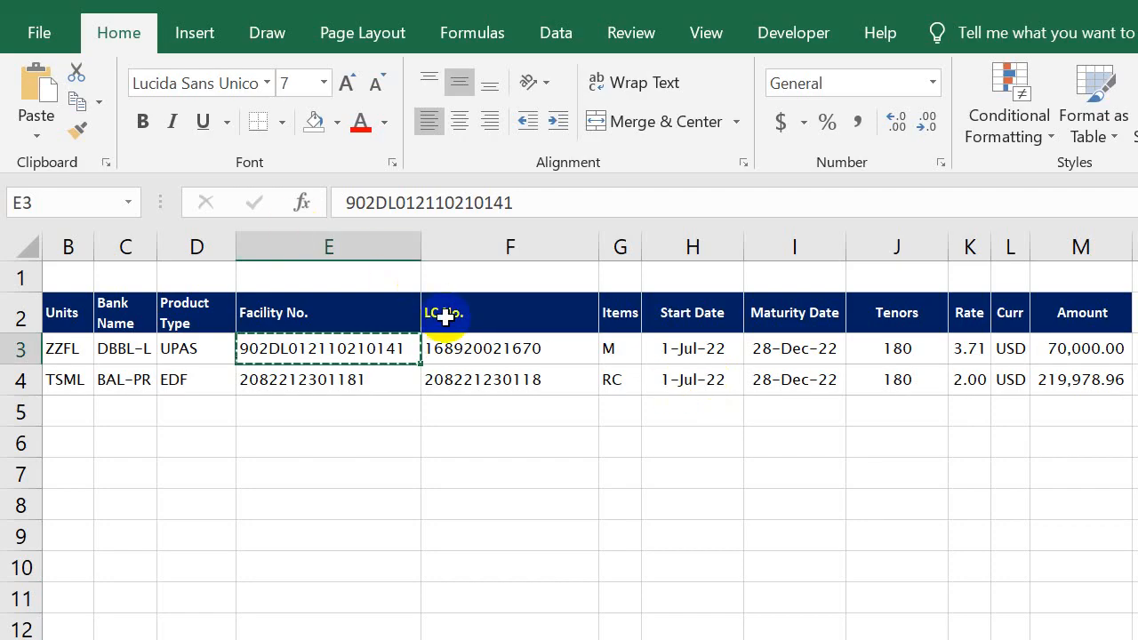
left_click(558, 203)
type("1")
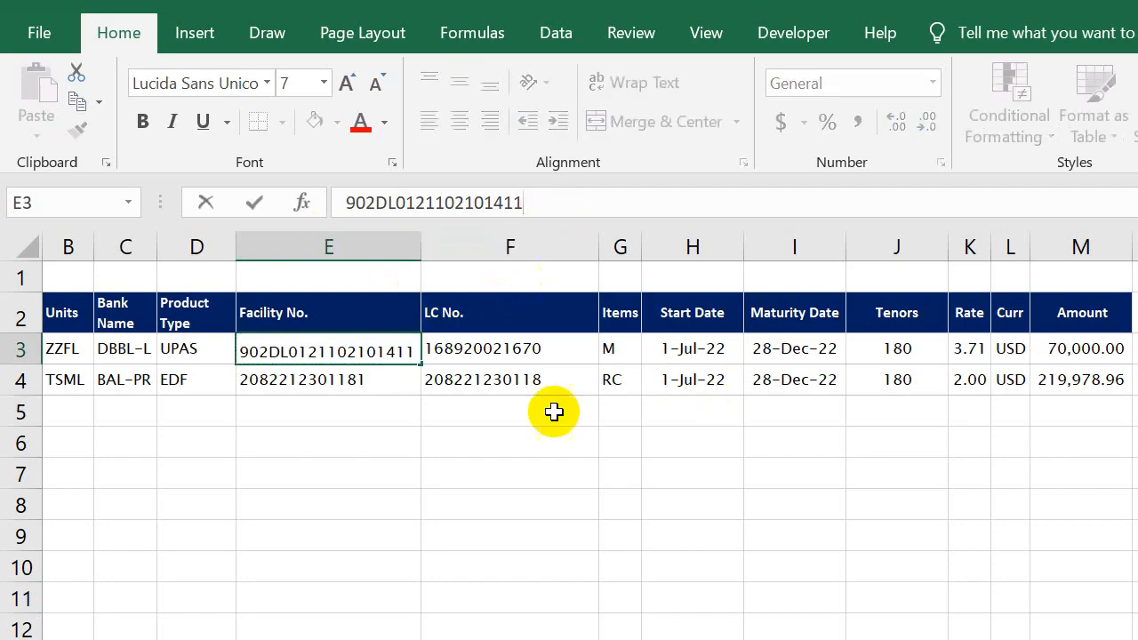
left_click(366, 374)
left_click(526, 213)
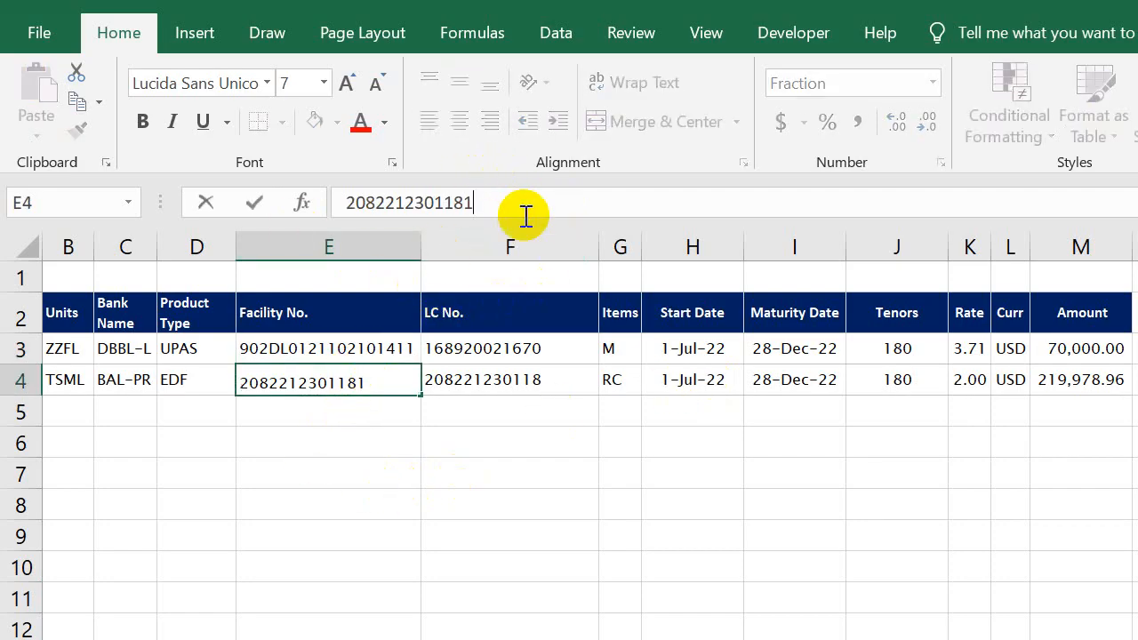
type("1")
left_click(579, 450)
Copy the facility number from cell E3 and enter it as value and description of the new row in Oracle's Segment Values form
left_click(329, 347)
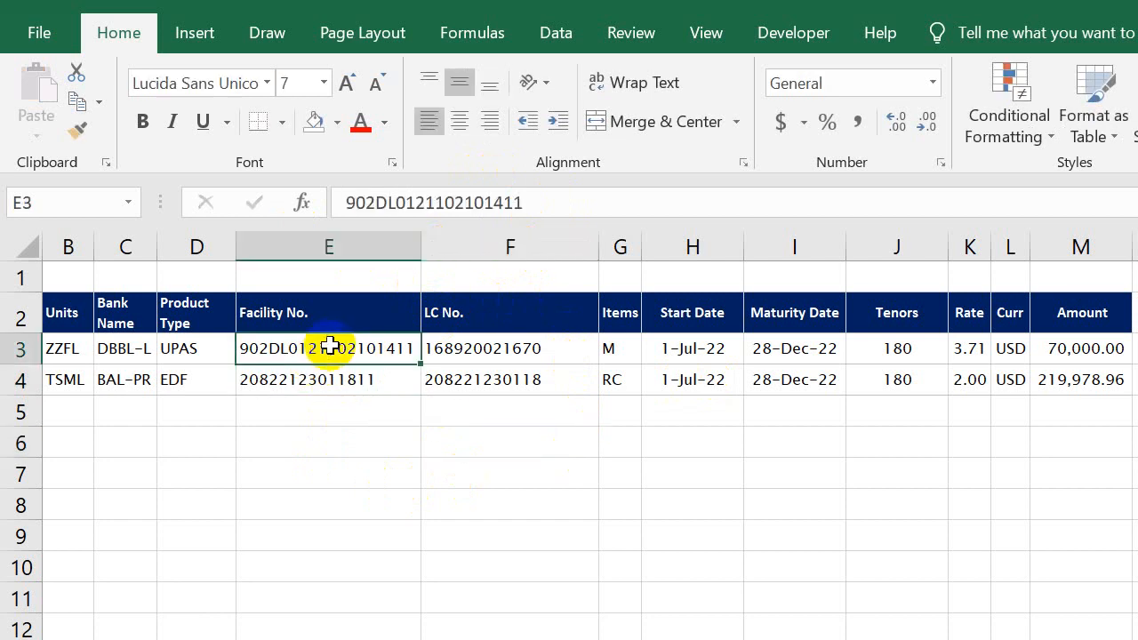
key("ctrl+c")
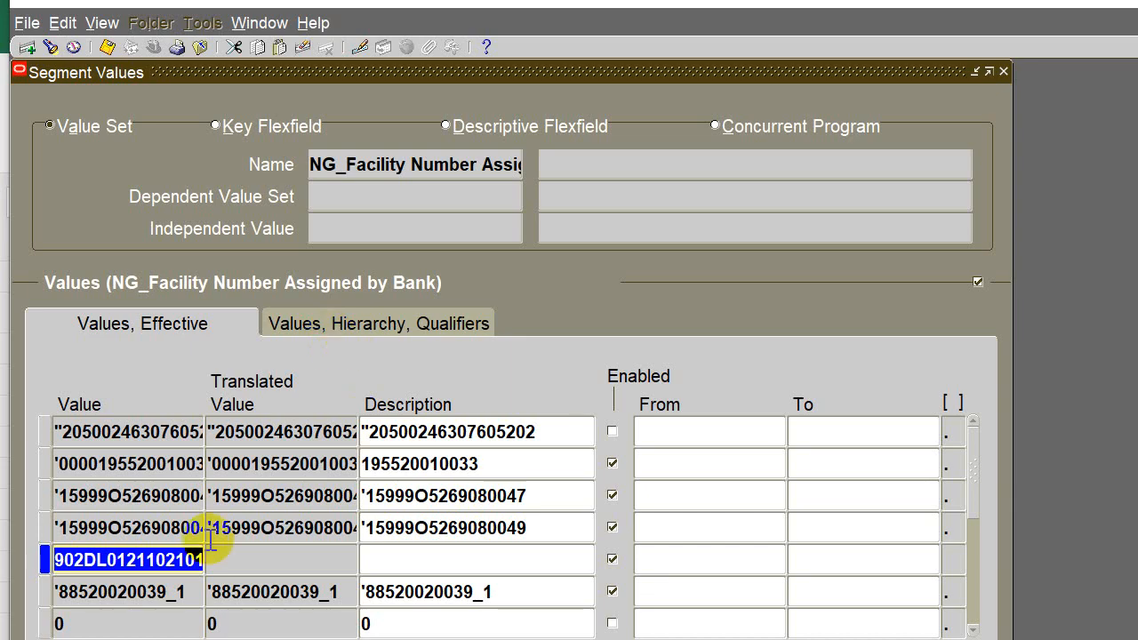
key("End")
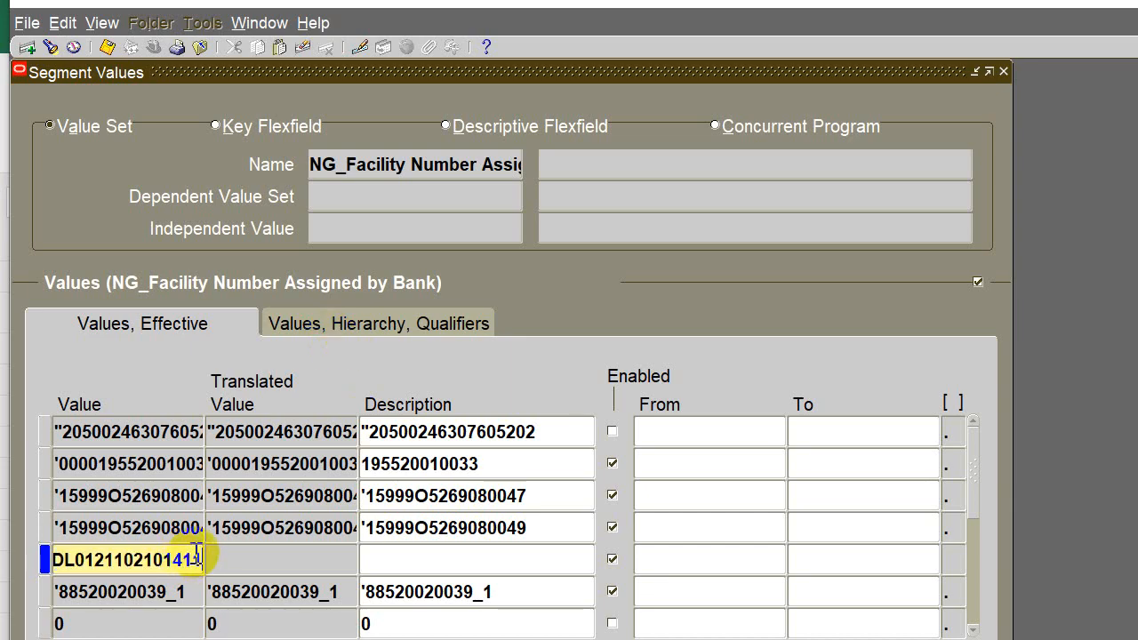
key("Tab")
left_click(413, 560)
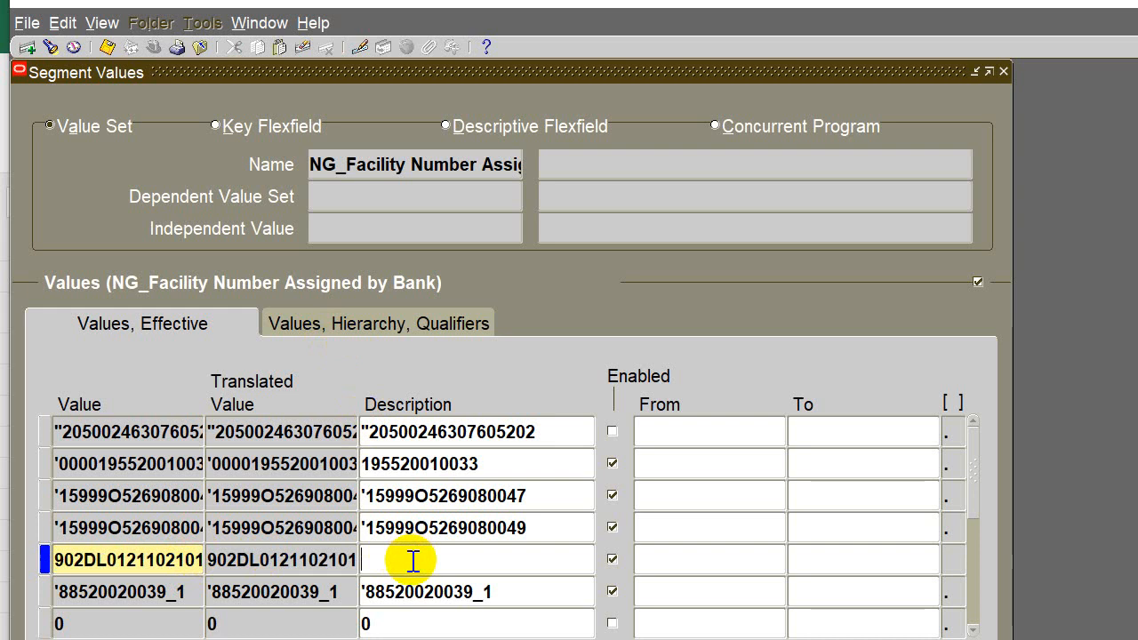
right_click(413, 559)
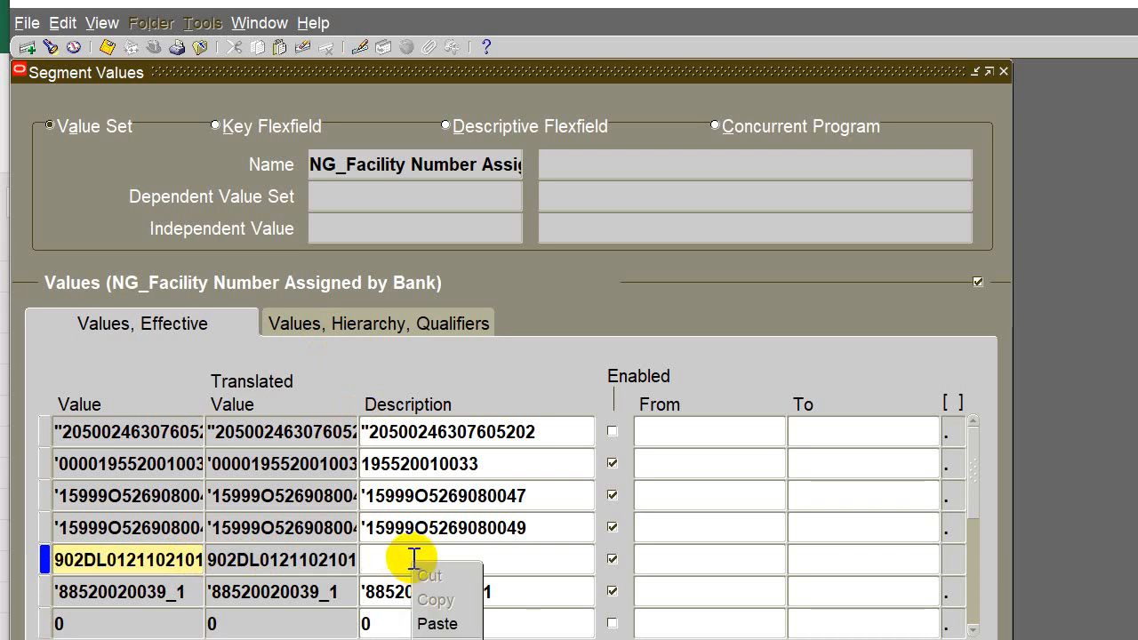
left_click(432, 614)
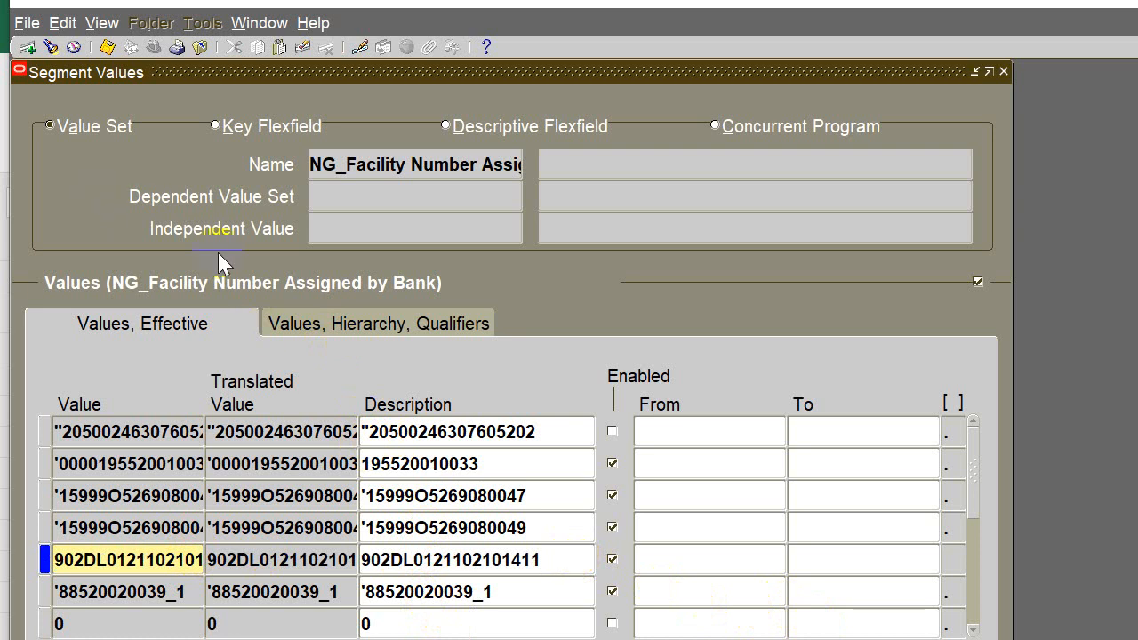
Add another blank value row below the new entry, and copy the facility number from cell E4 in Excel
key("ctrl+Down")
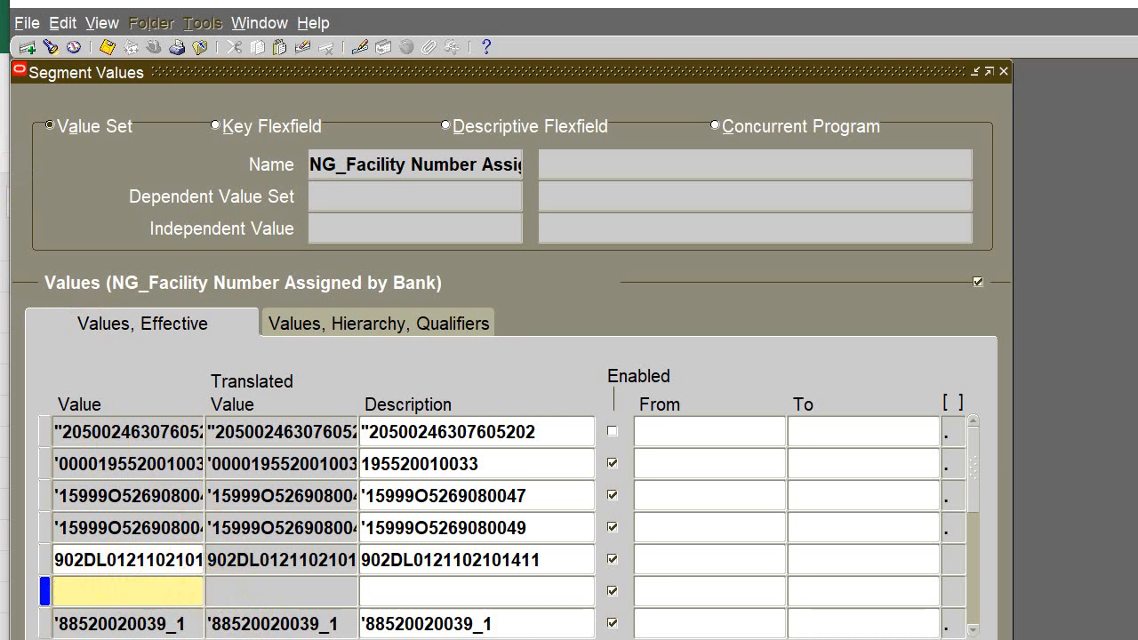
key("alt+Tab")
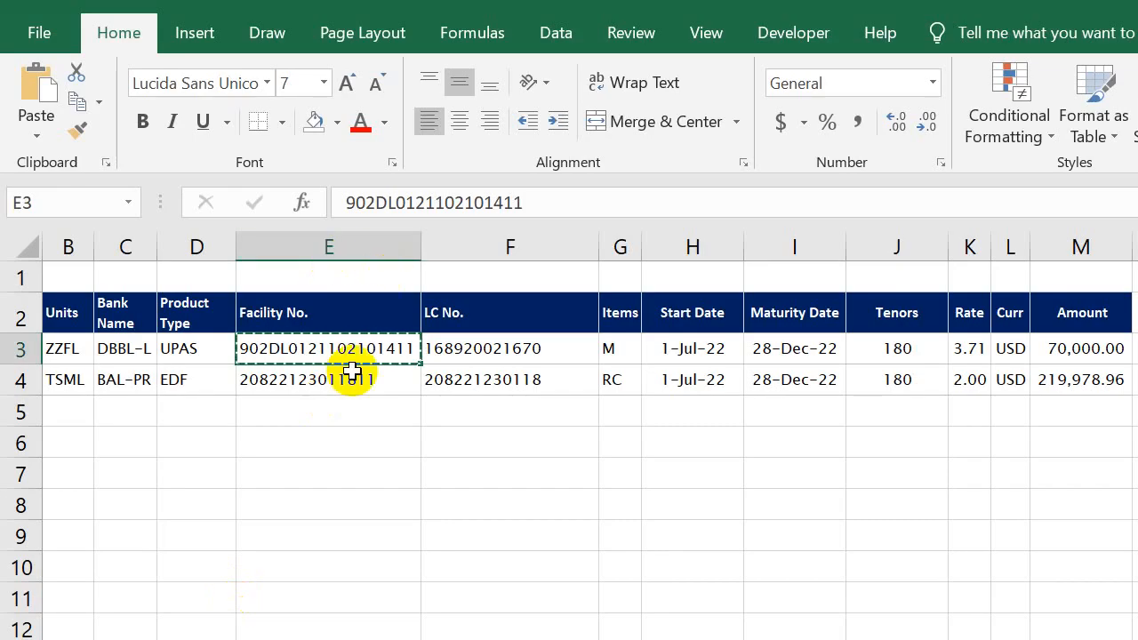
left_click(348, 374)
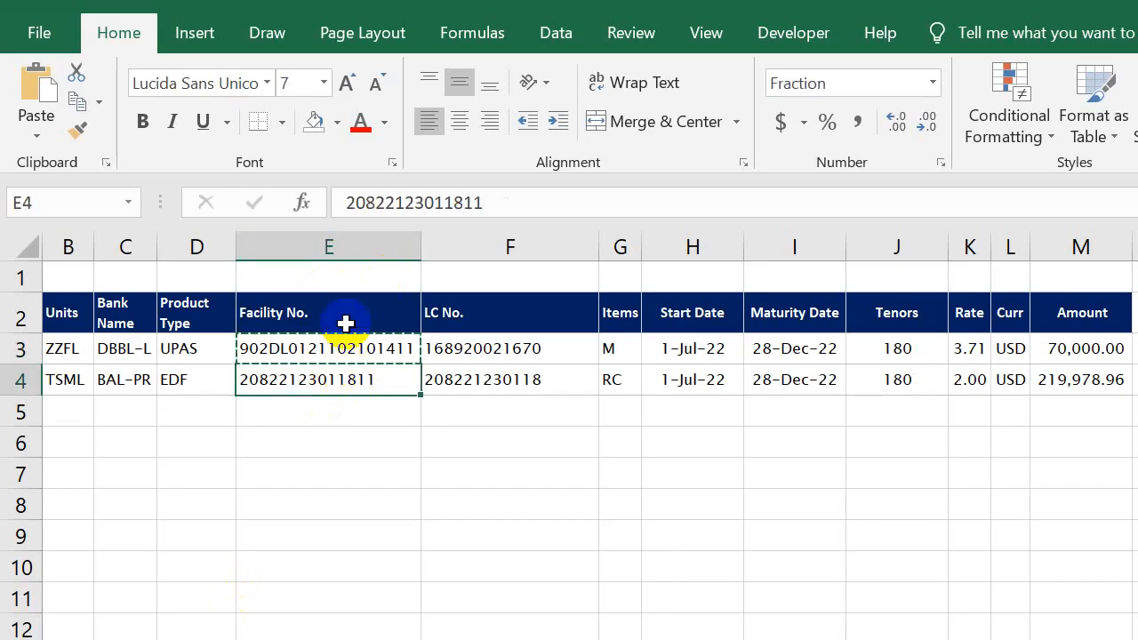
key("ctrl+c")
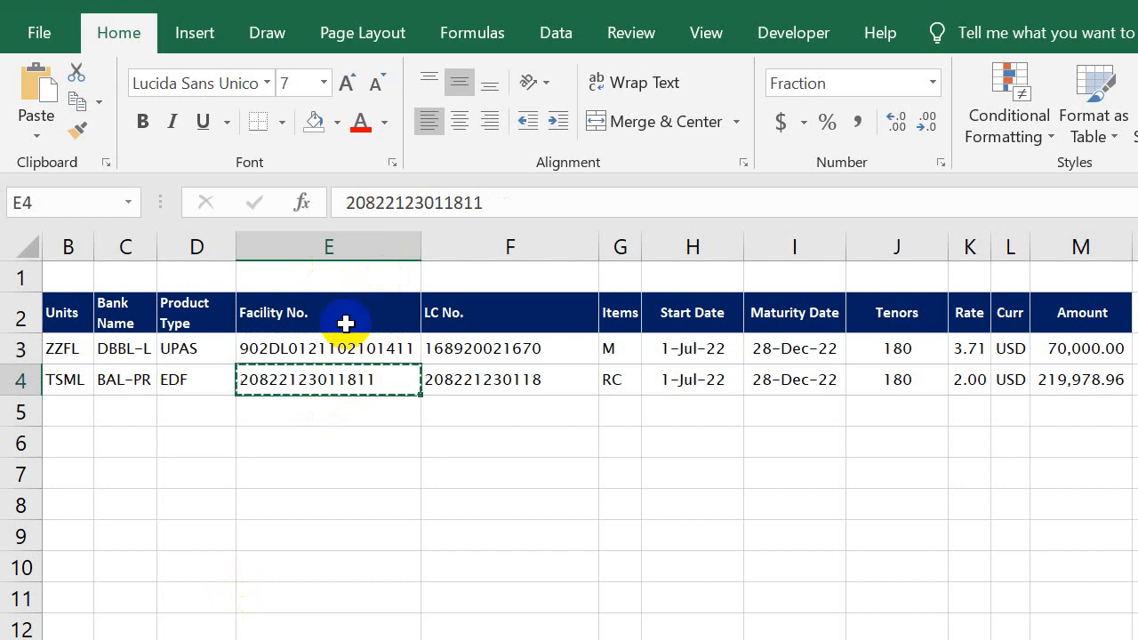
Return to Oracle's Segment Values form, paste the copied facility number as the blank row's value and description, and save the records
key("alt+Tab")
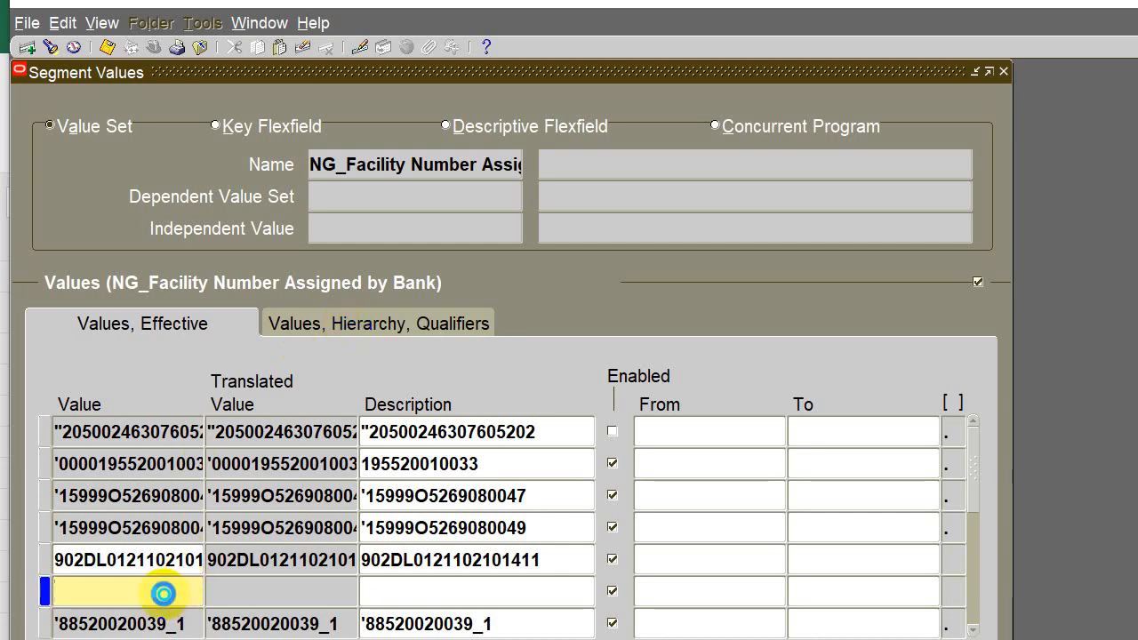
right_click(168, 591)
left_click(155, 603)
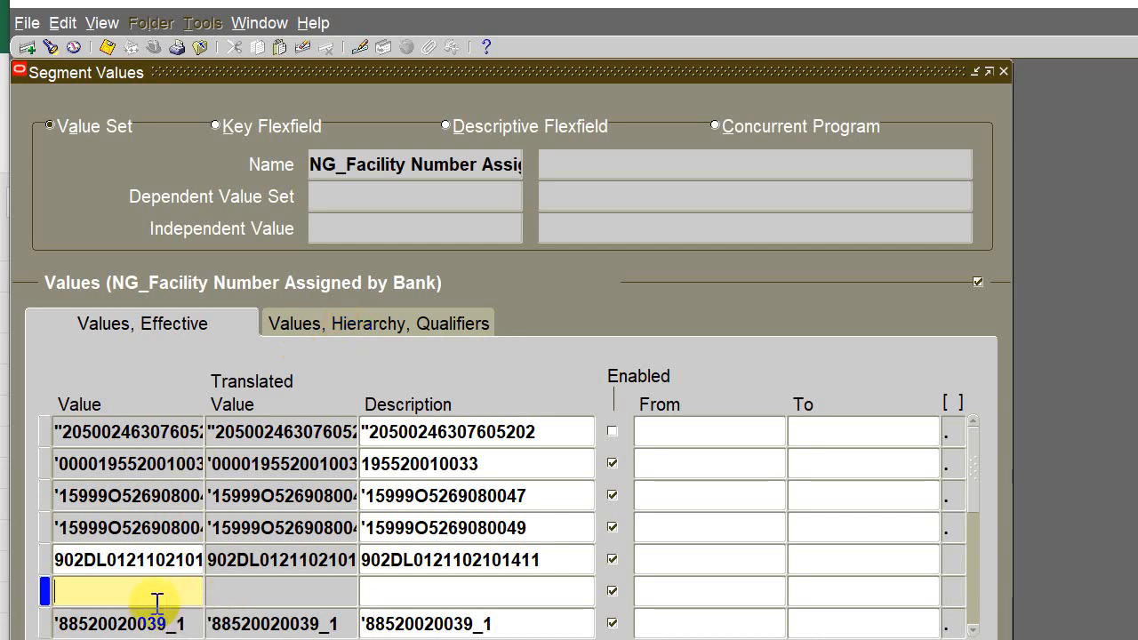
key("ctrl+v")
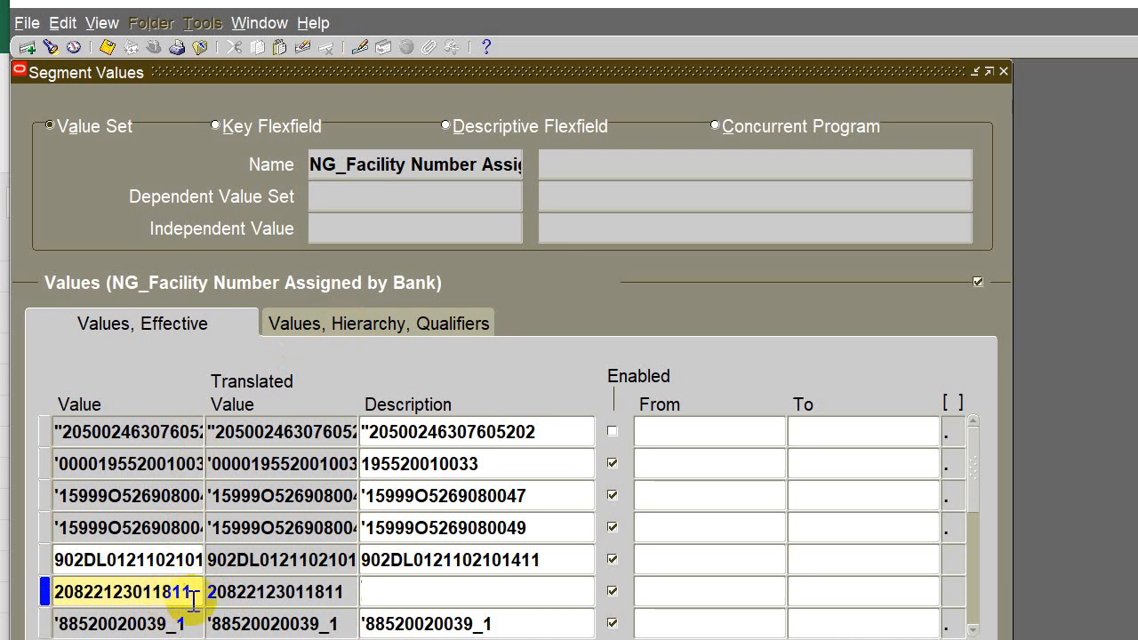
left_click(404, 593)
key("ctrl+v")
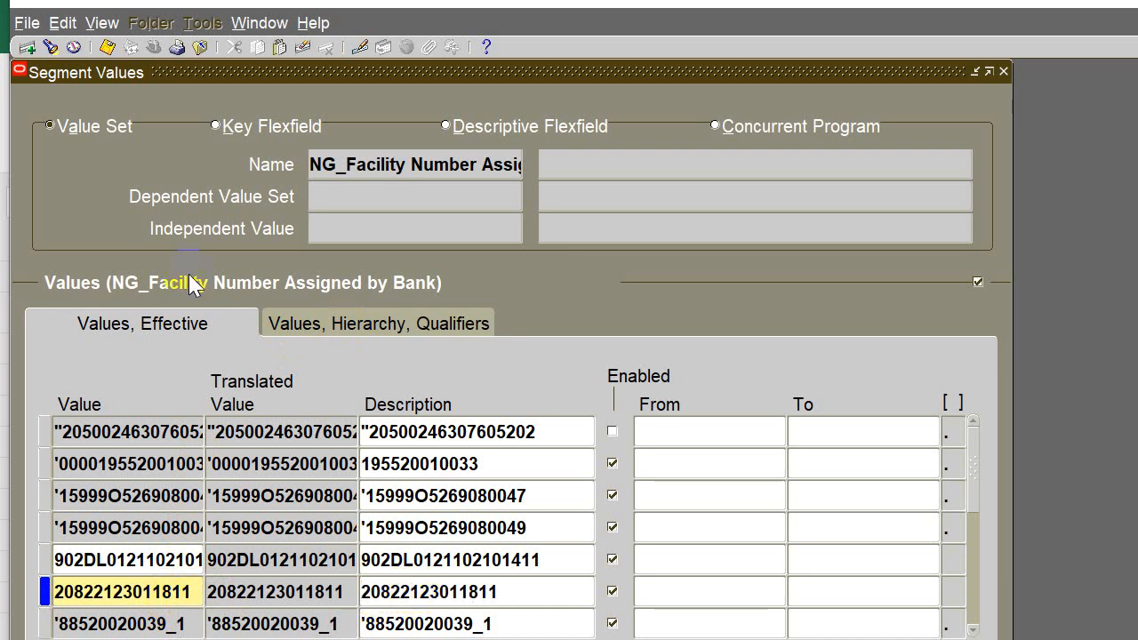
left_click(106, 49)
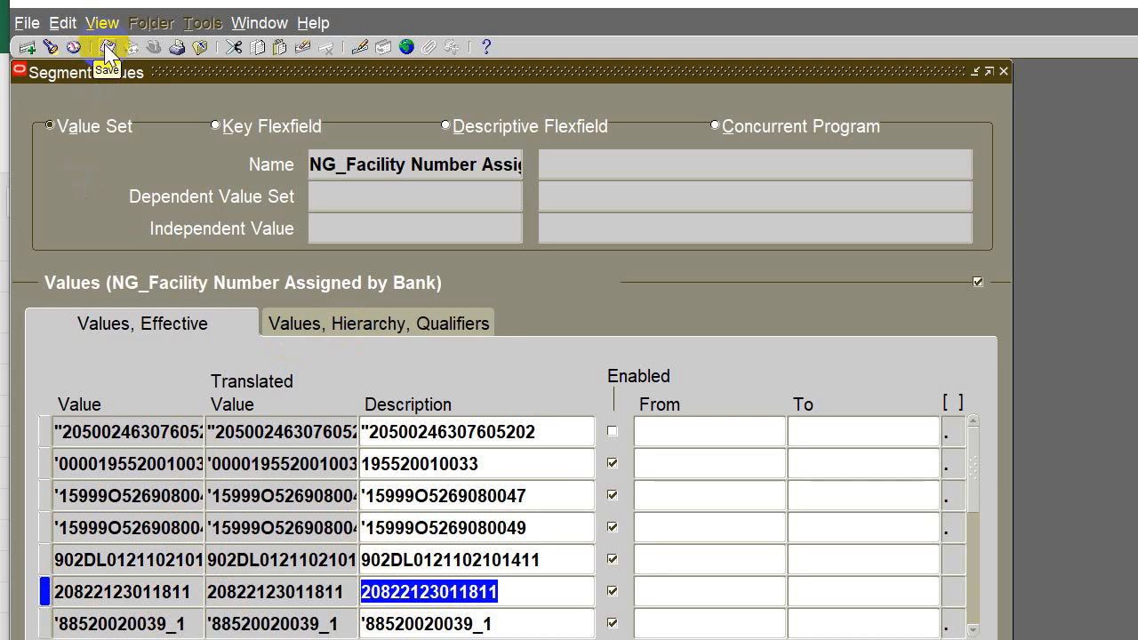